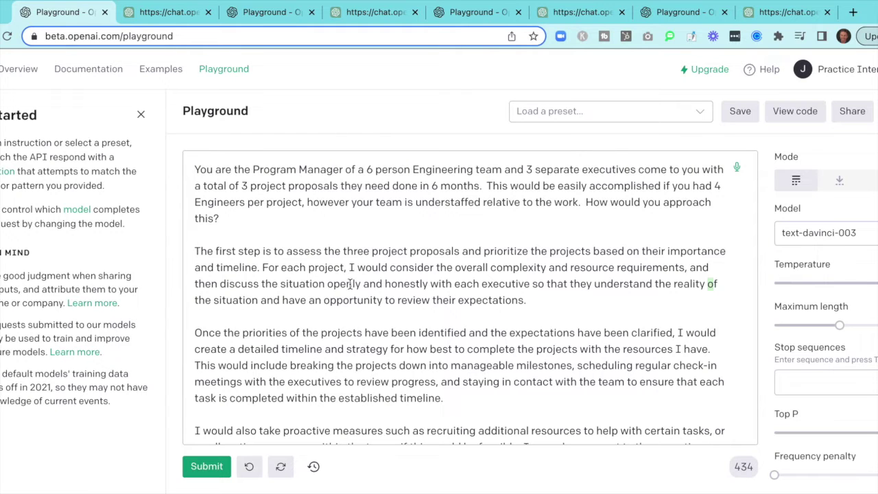
Scroll to the Clarifying Questions and Proposal Framework lists (Prioritization, Complexity, Requirements, Timeline, Resources).
scroll(350, 283, down, 2)
scroll(350, 283, down, 1)
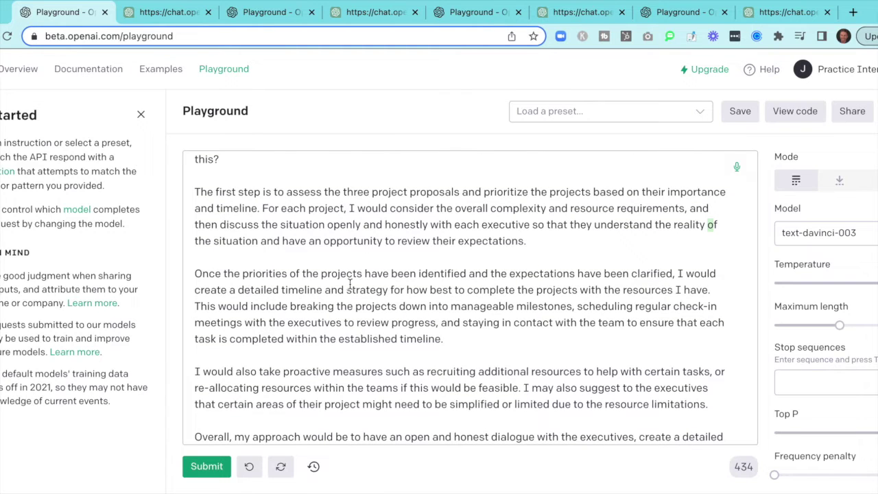
scroll(350, 283, down, 2)
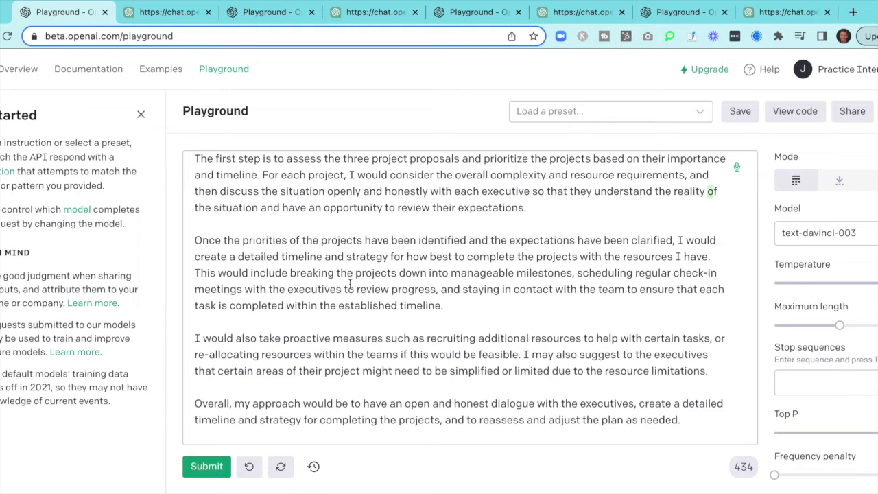
scroll(350, 284, down, 5)
scroll(350, 284, down, 5)
scroll(350, 283, down, 5)
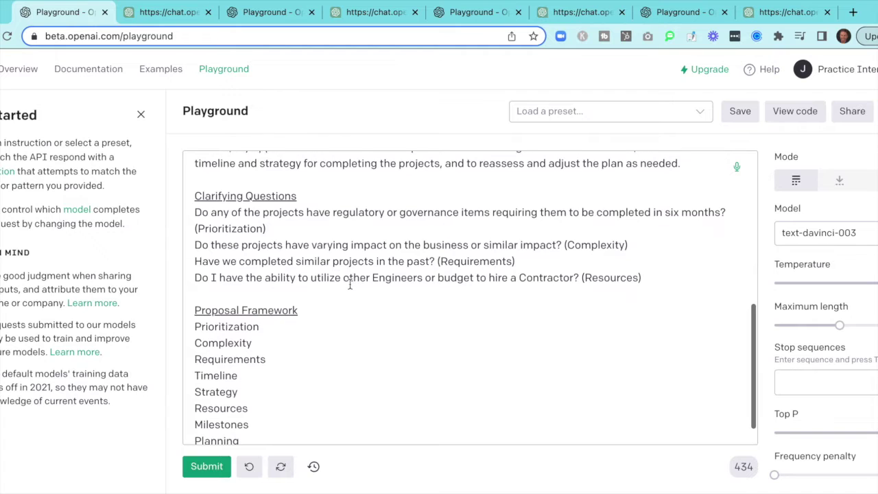
scroll(350, 283, down, 2)
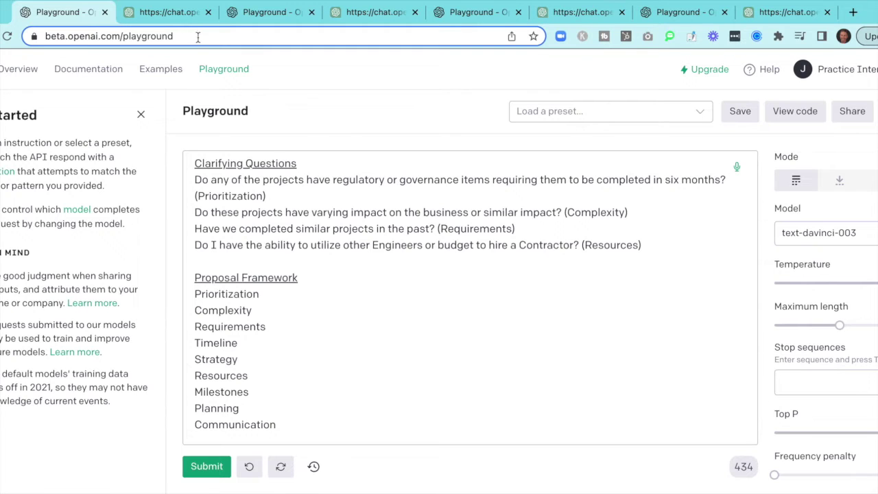
Switch to the ChatGPT tab answering the same Program Manager prompt.
click(177, 13)
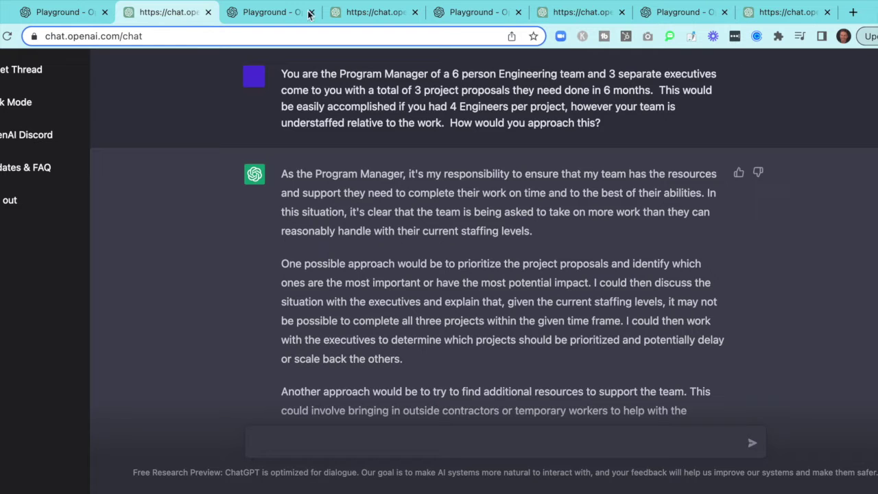
Read ChatGPT's Program Manager reply to 'Ultimately...', then go to the Playground rug strategy prompt.
scroll(726, 233, down, 2)
scroll(726, 234, down, 3)
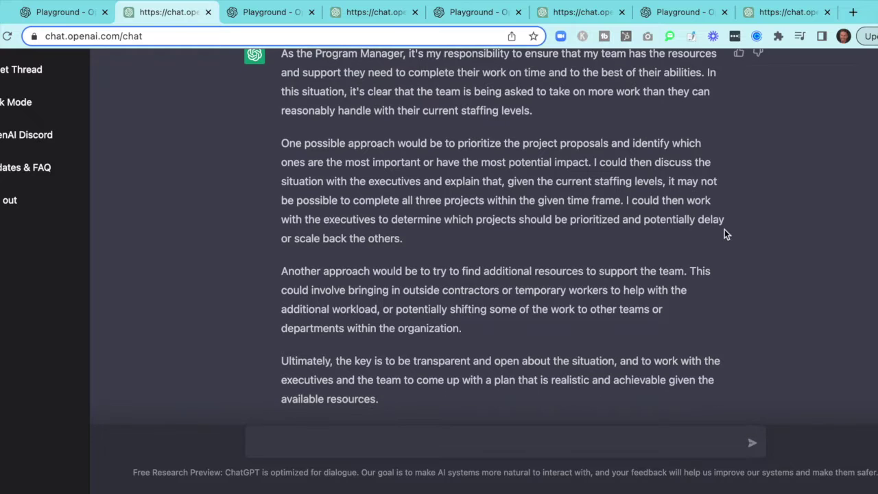
scroll(725, 234, up, 1)
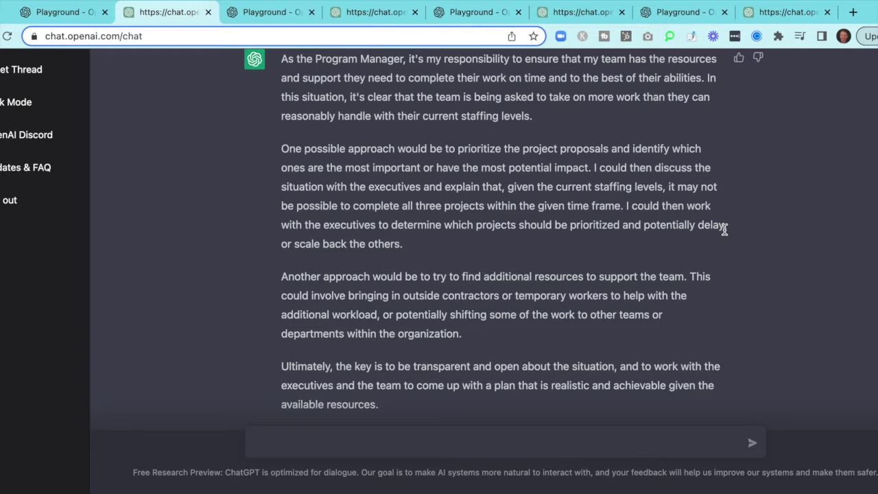
click(269, 17)
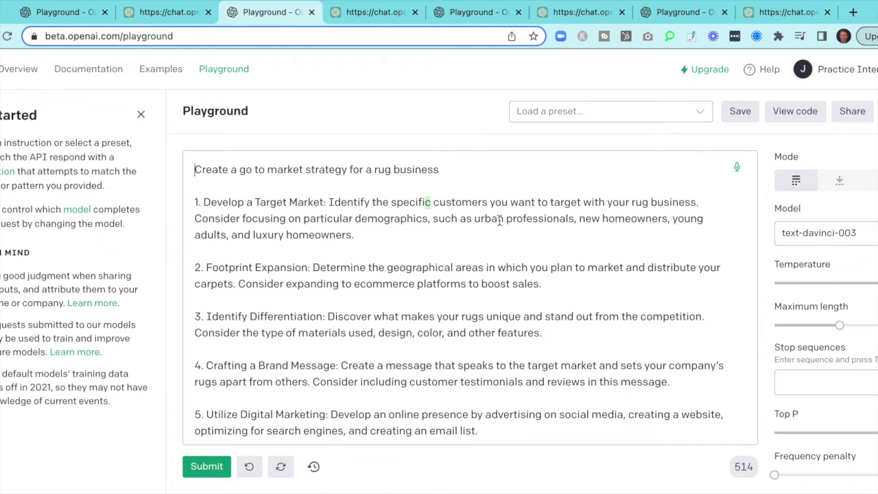
Read the rug answer's clarifying questions and Go To Market Framework, then switch to ChatGPT's version.
scroll(499, 221, down, 1)
scroll(500, 220, down, 1)
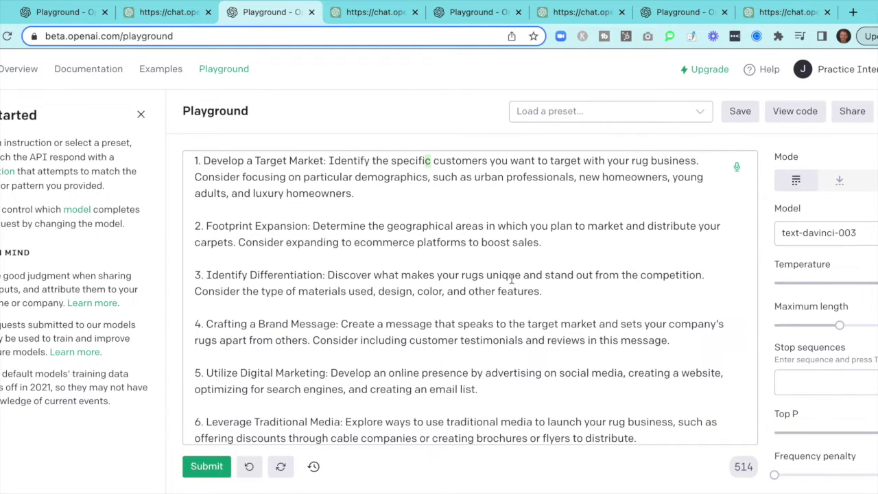
scroll(511, 277, down, 2)
scroll(511, 278, down, 5)
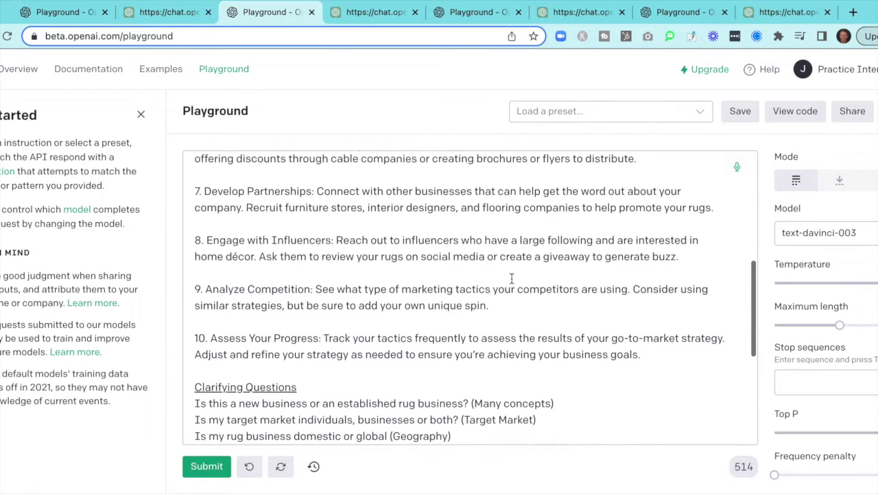
scroll(511, 278, down, 1)
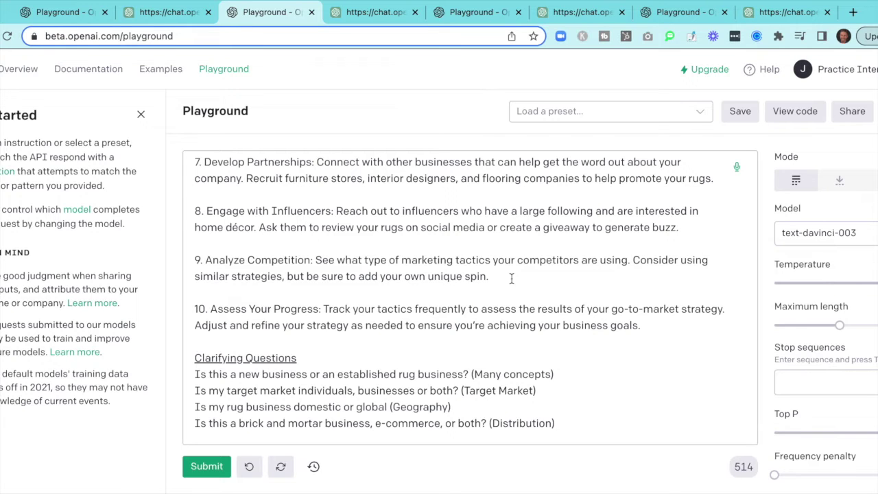
scroll(511, 277, down, 3)
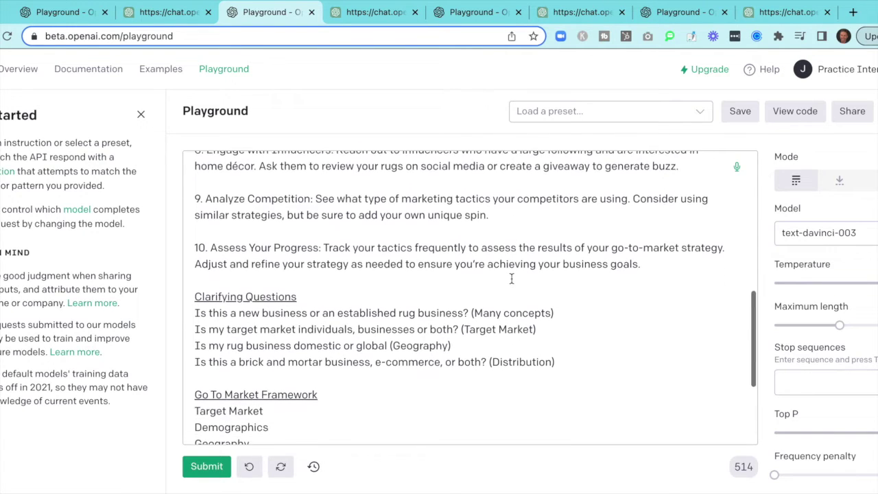
scroll(511, 277, down, 1)
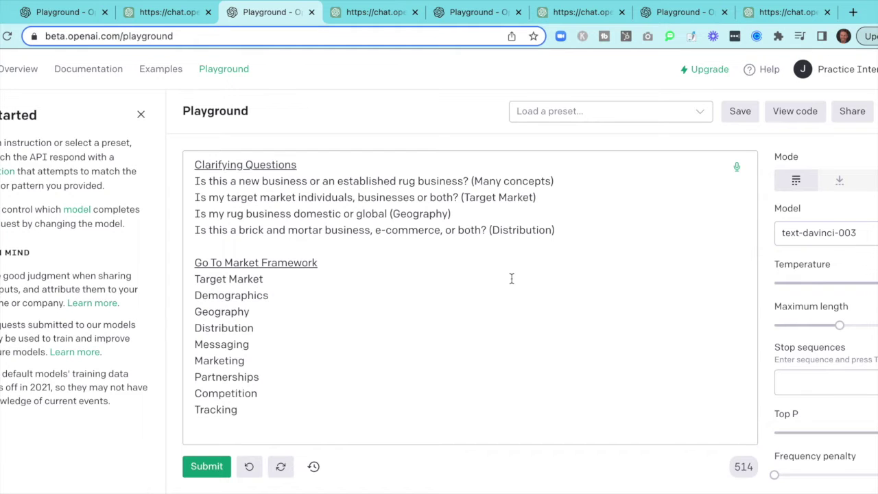
click(384, 12)
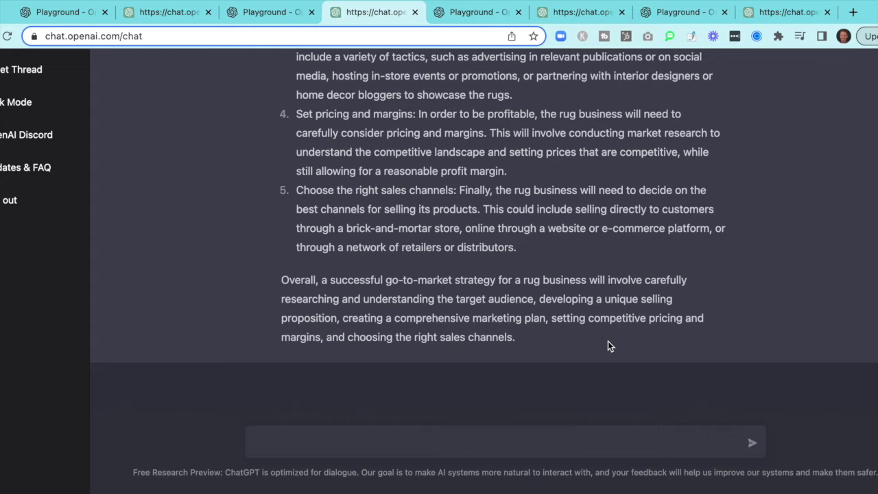
Go to the Playground tab with the prompt on ensuring engineers provide good code.
click(473, 12)
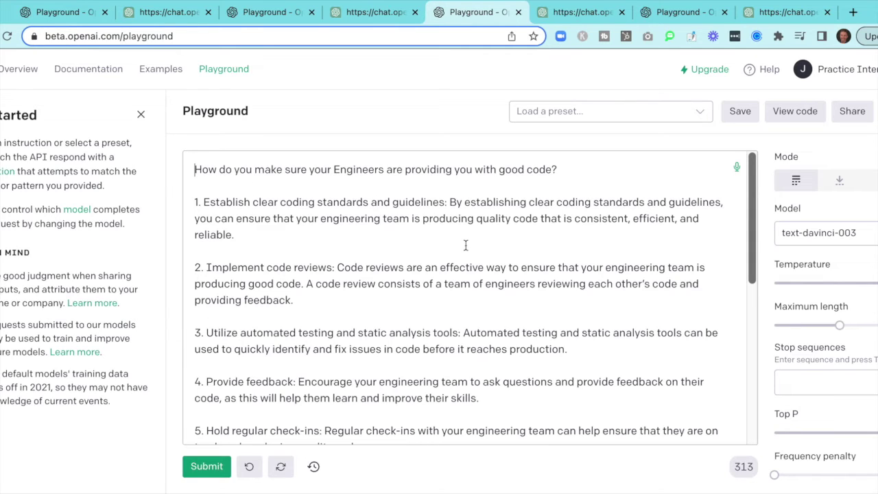
Read the good-code answer down to its Coding Framework, then switch to ChatGPT's good-code answer.
scroll(465, 245, down, 1)
scroll(465, 244, down, 2)
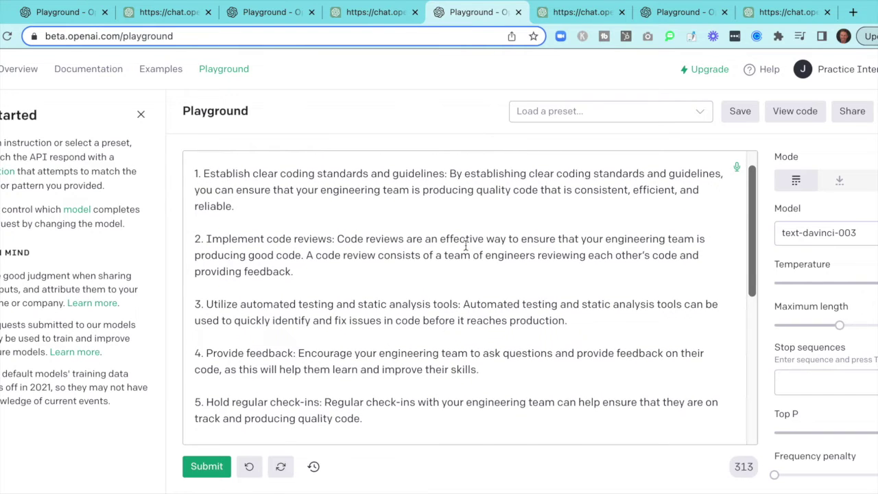
scroll(465, 245, up, 1)
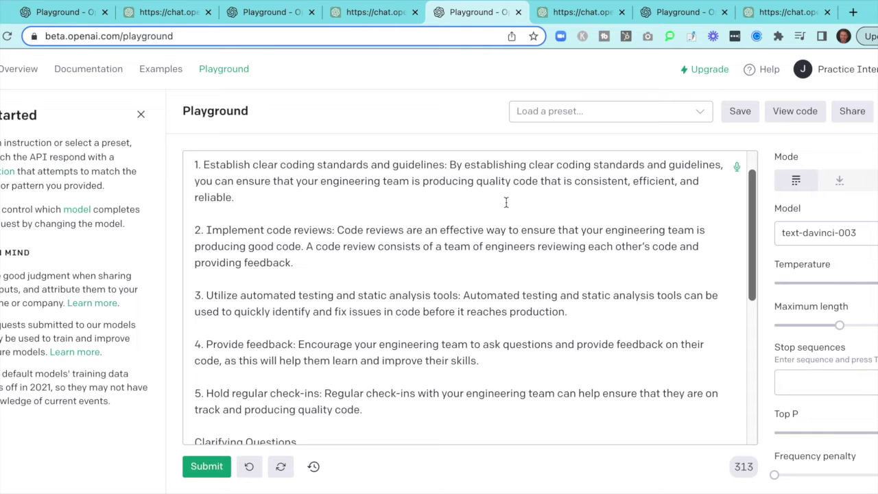
scroll(505, 202, down, 3)
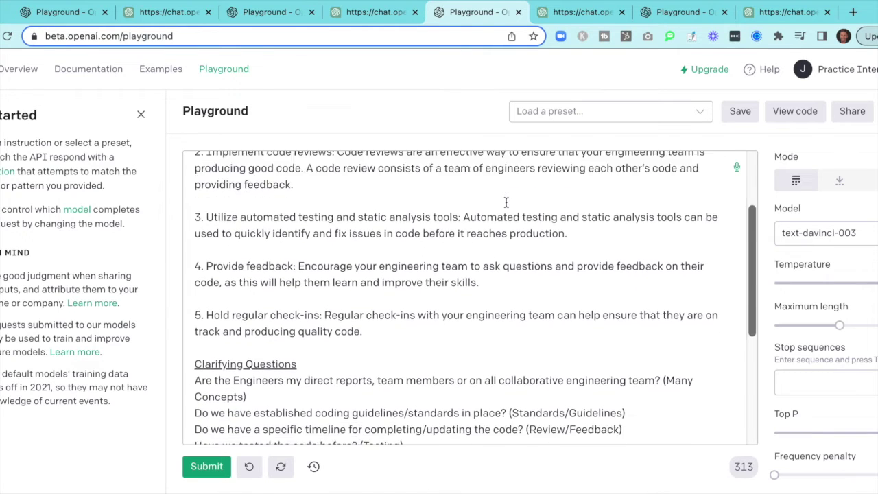
scroll(506, 202, down, 2)
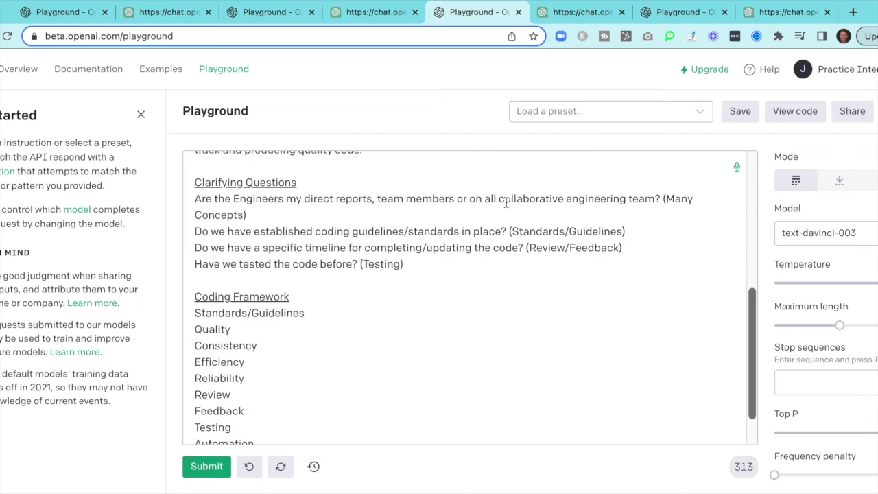
scroll(505, 203, down, 1)
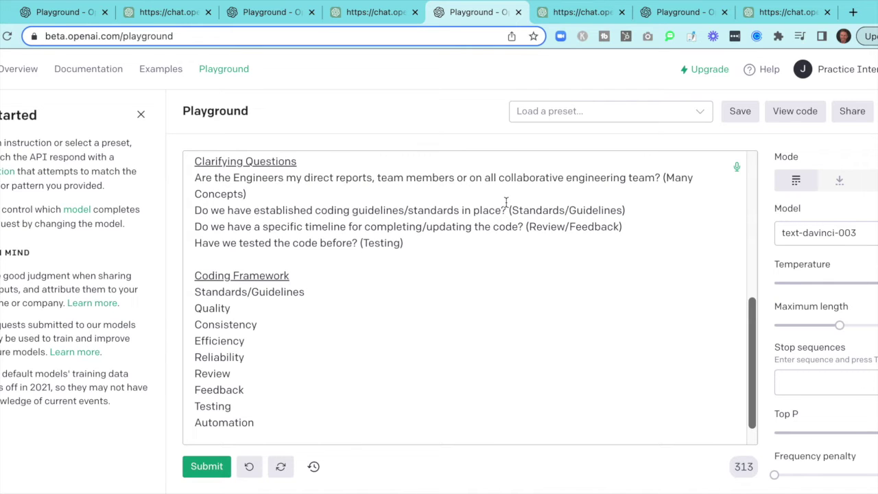
click(576, 13)
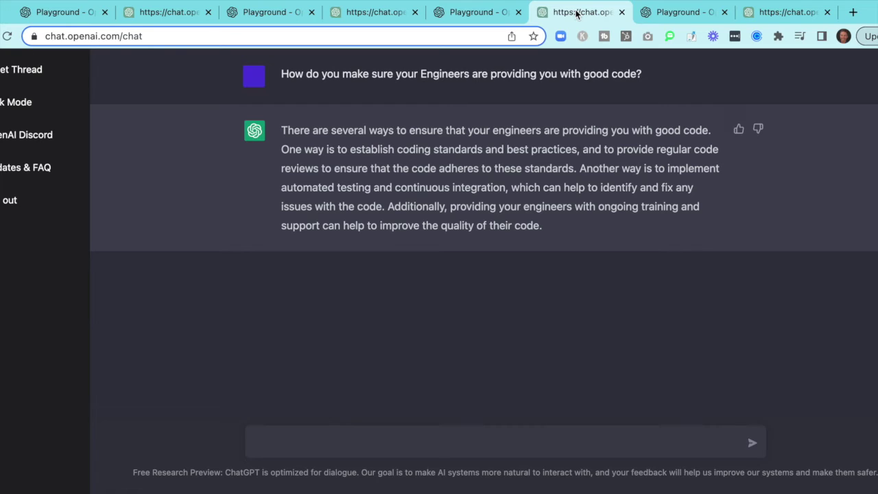
Go to the Playground tab holding the forecasting components prompt.
click(666, 13)
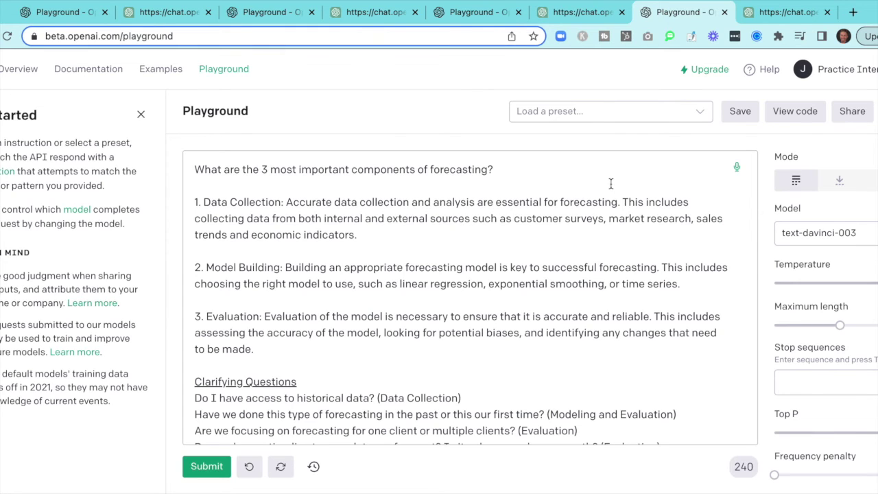
Read the Playground Forecasting Framework, then switch to ChatGPT's purpose, method and data answer.
scroll(610, 184, down, 2)
scroll(611, 183, down, 1)
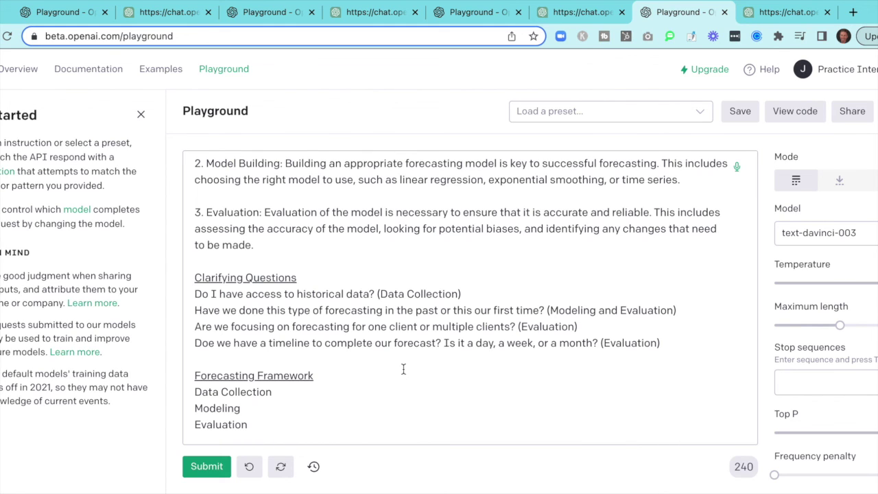
click(780, 17)
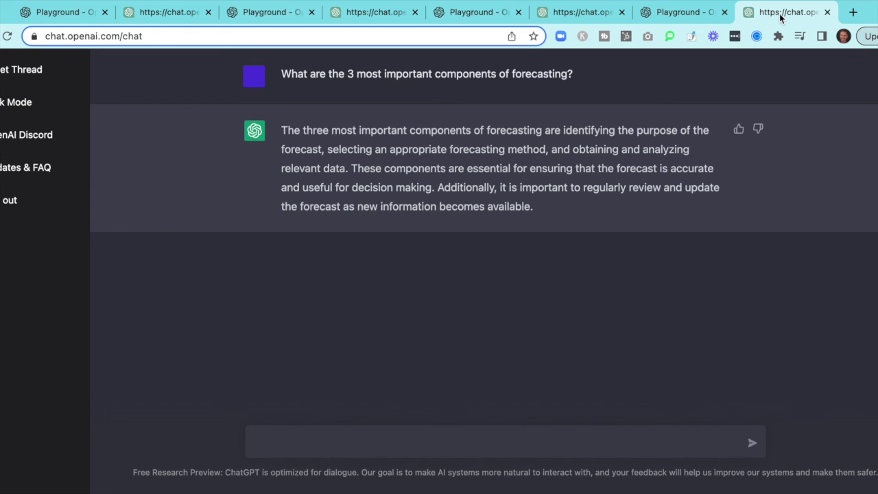